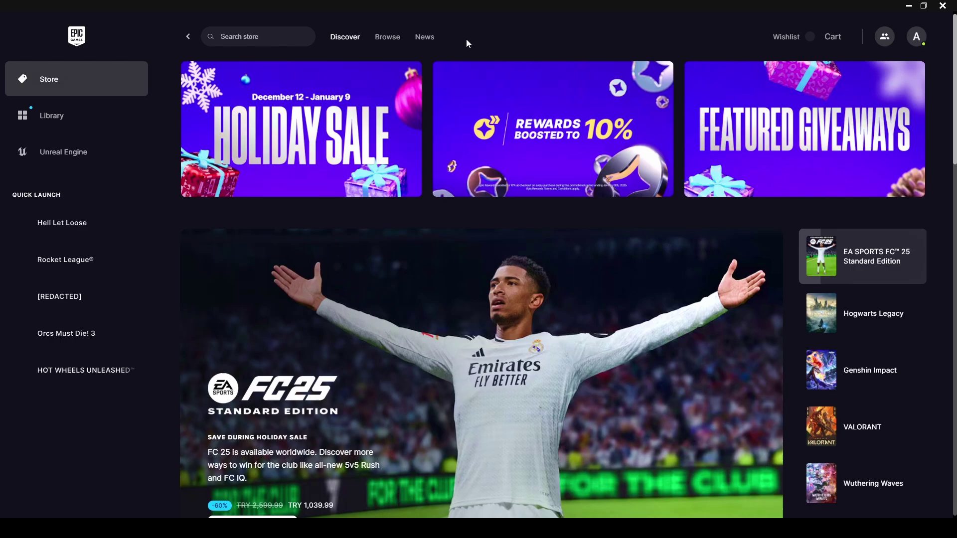
# End the EpicGamesLauncher process in Task Manager so the launcher restarts.
pyautogui.moveTo(70, 232)
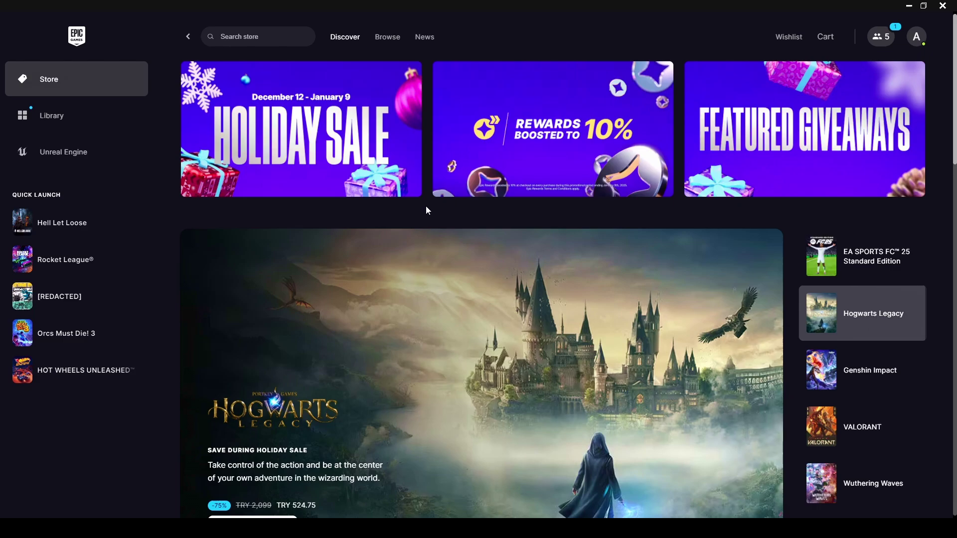
pyautogui.hotkey('ctrl', 'shift', 'Escape')
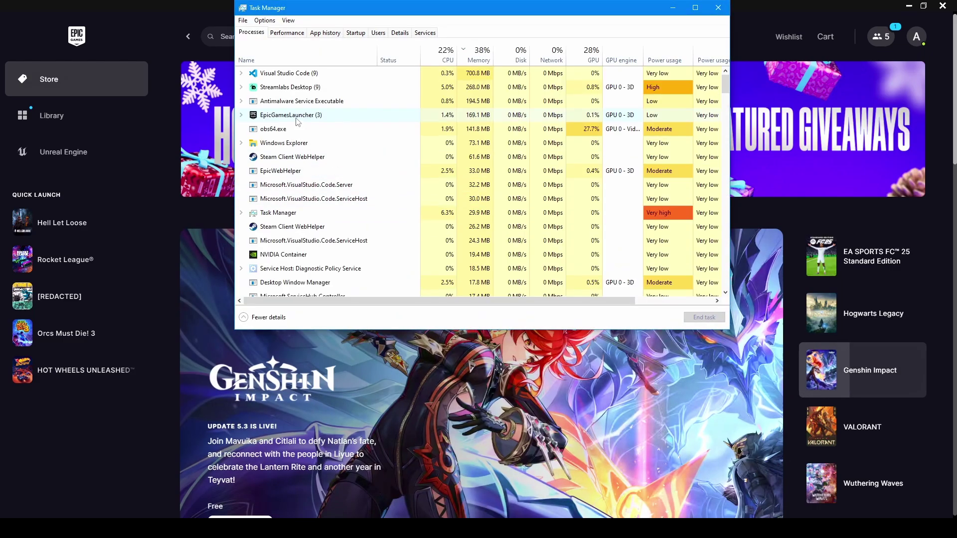
pyautogui.click(301, 116)
pyautogui.click(704, 318)
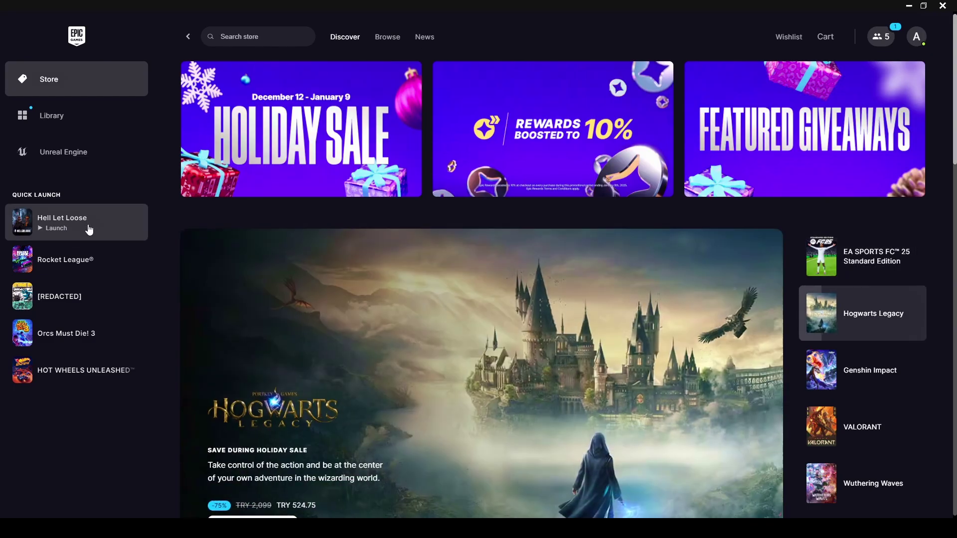
pyautogui.scroll(-10, 441, 209)
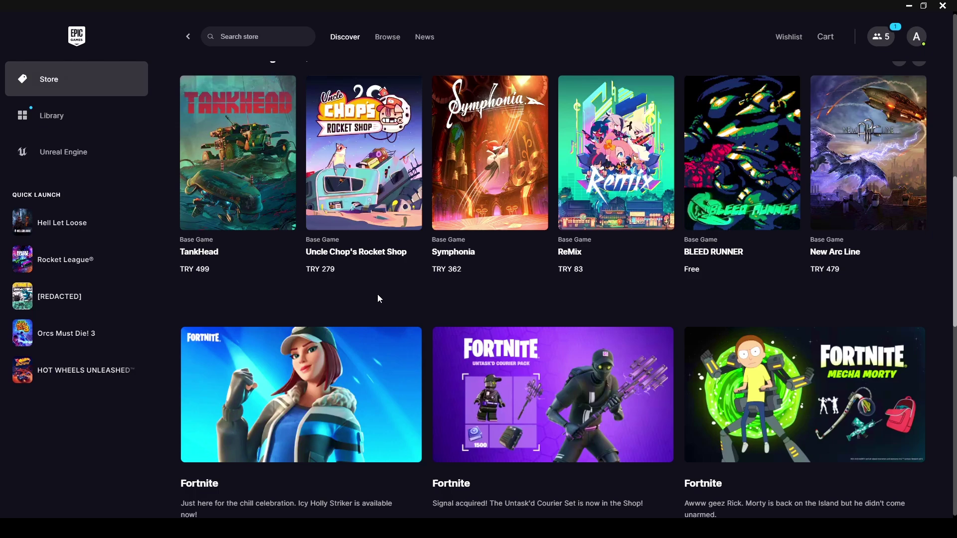
# Verify the Hell Let Loose game files from its Manage settings in the Library.
pyautogui.click(74, 120)
pyautogui.scroll(-2, 283, 299)
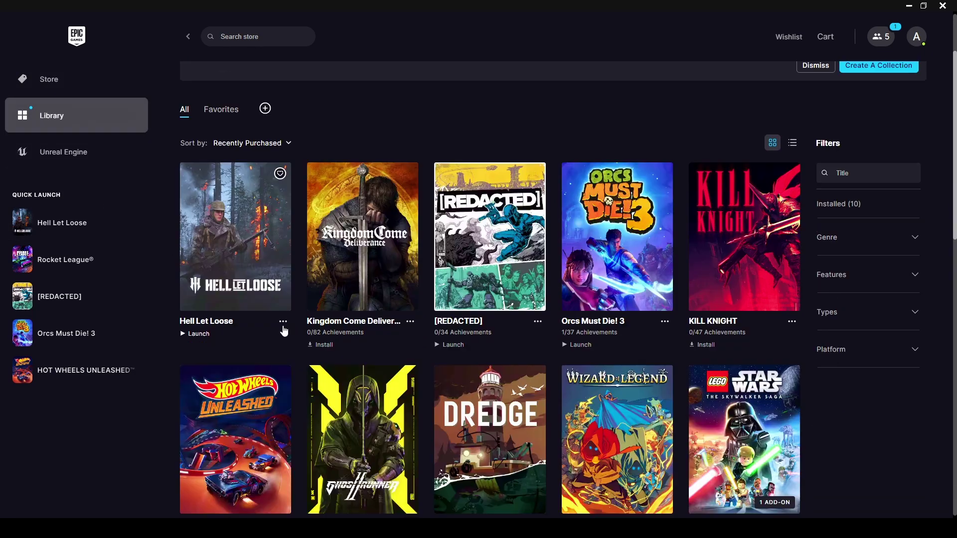
pyautogui.click(283, 321)
pyautogui.click(313, 441)
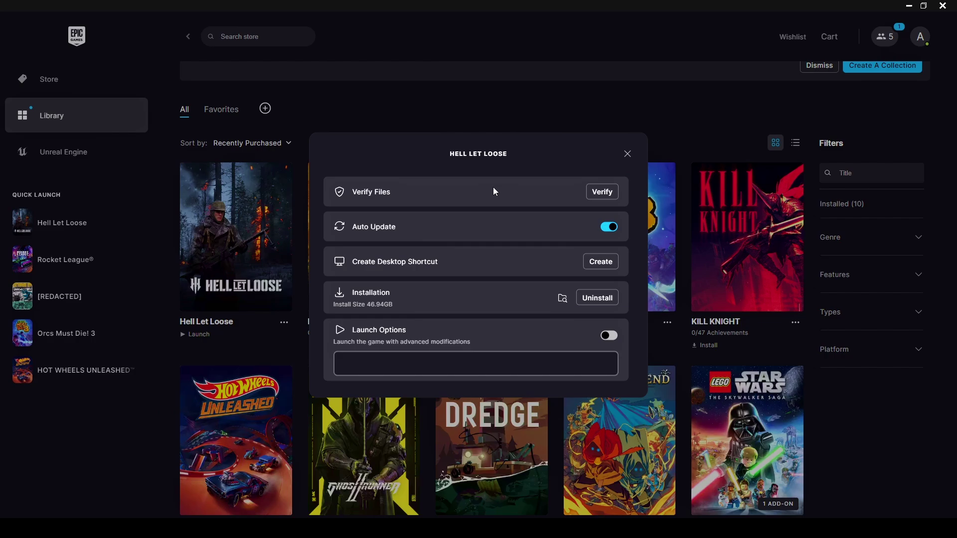
pyautogui.click(602, 193)
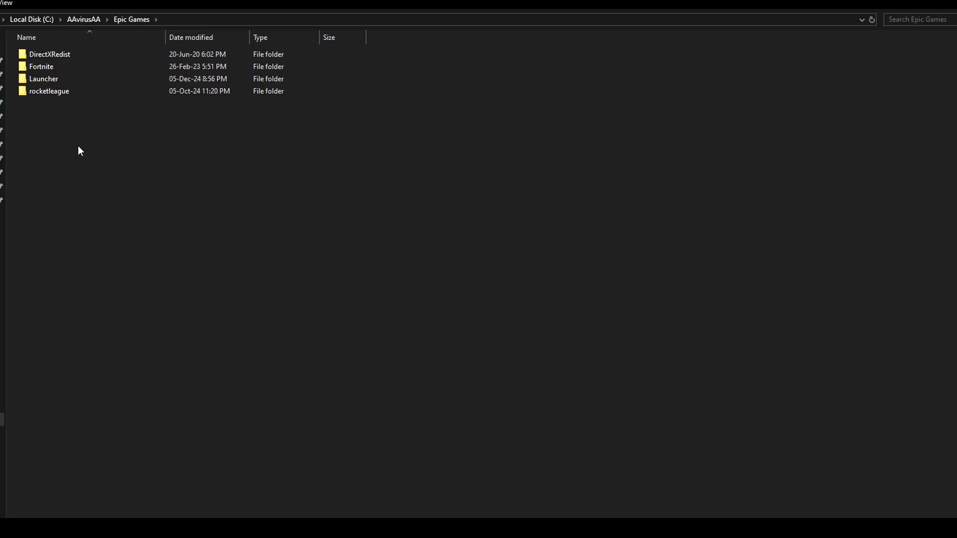
# Browse to Launcher\Portal\Binaries\Win32 and select EpicGamesLauncher.exe.
pyautogui.doubleClick(63, 80)
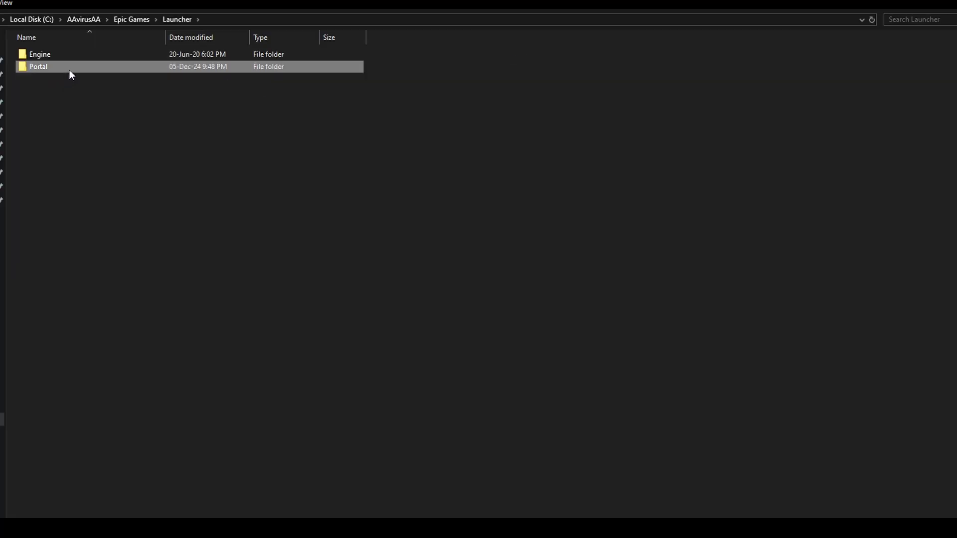
pyautogui.doubleClick(70, 70)
pyautogui.doubleClick(73, 55)
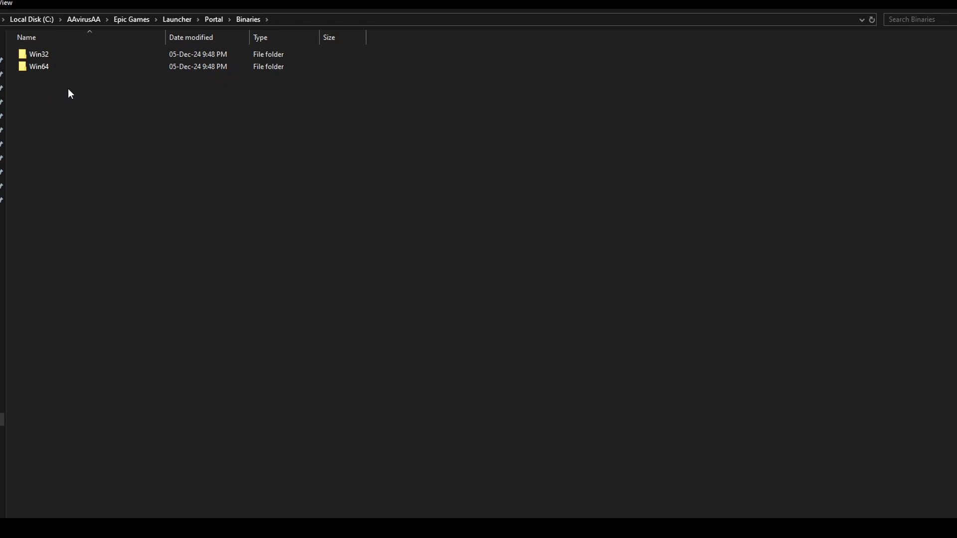
pyautogui.doubleClick(62, 55)
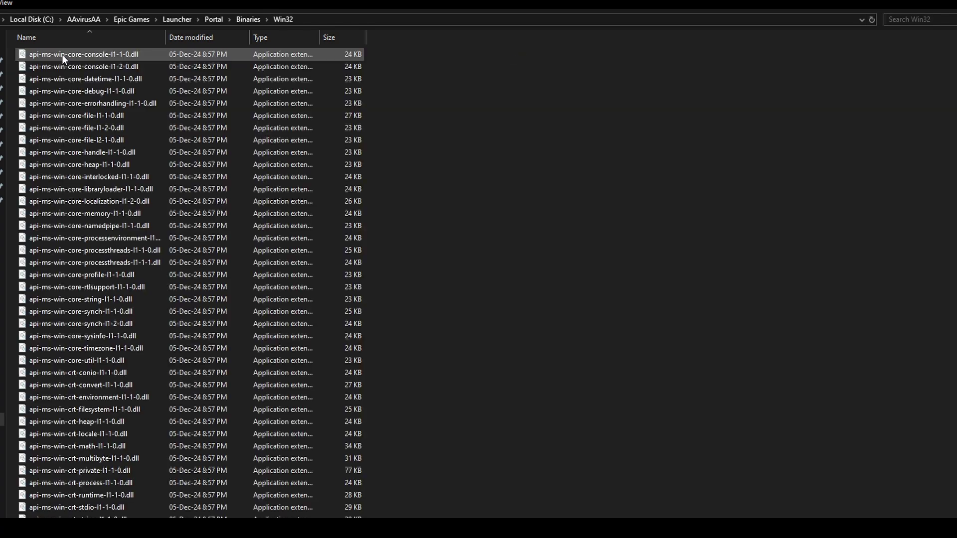
pyautogui.scroll(-2, 101, 327)
pyautogui.click(115, 454)
# Tick 'Run as administrator' in EpicGamesLauncher.exe's Compatibility properties and apply.
pyautogui.rightClick(115, 454)
pyautogui.click(118, 445)
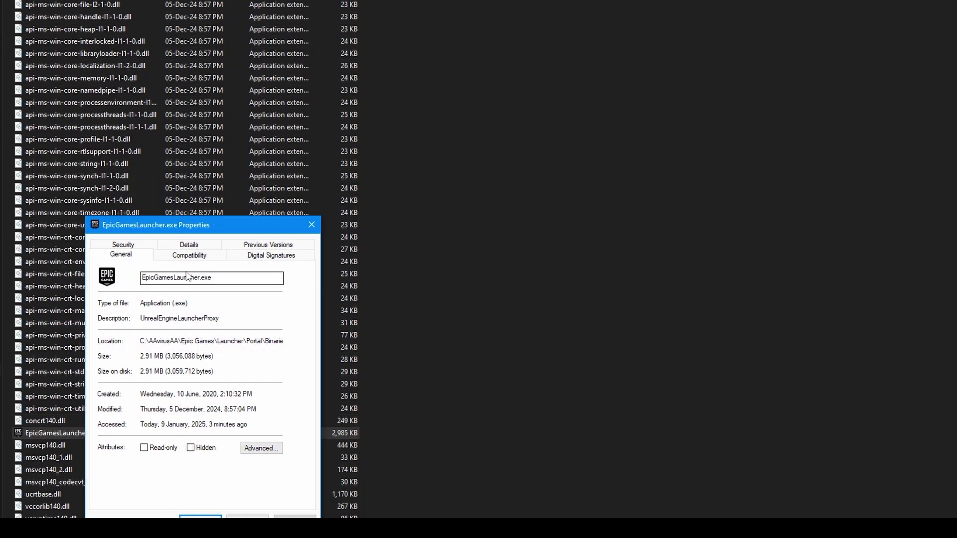
pyautogui.click(190, 256)
pyautogui.click(110, 441)
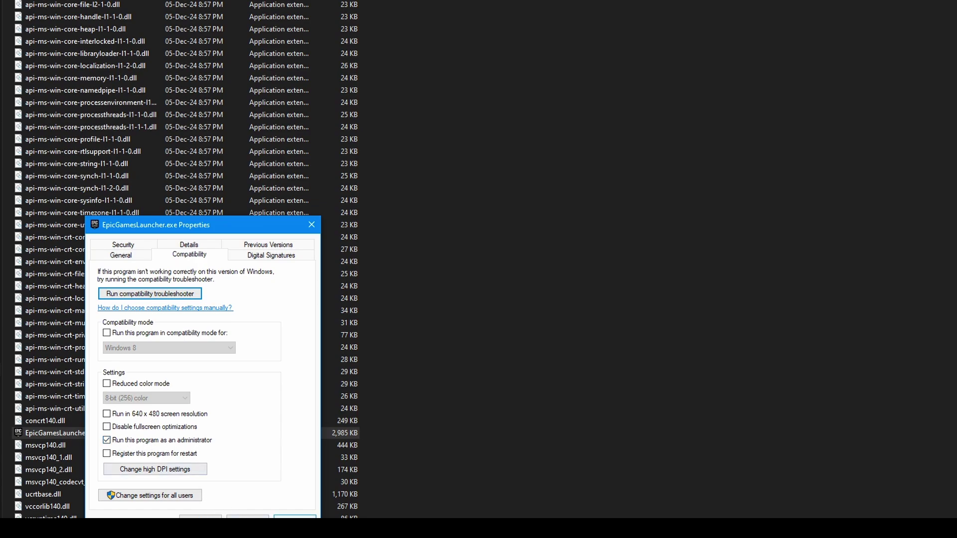
pyautogui.click(294, 517)
pyautogui.click(201, 518)
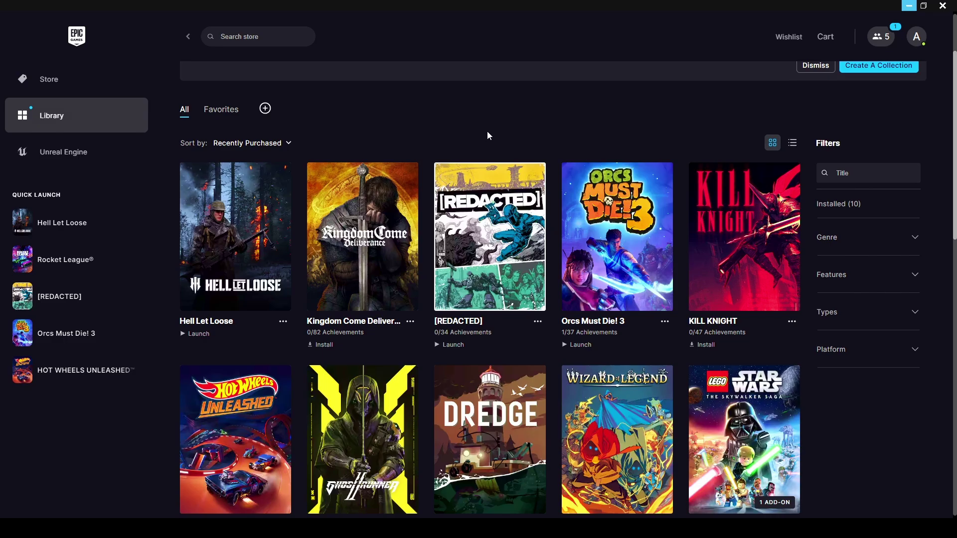
# End the EpicGamesLauncher task again so the launcher restarts.
pyautogui.hotkey('ctrl', 'shift', 'Escape')
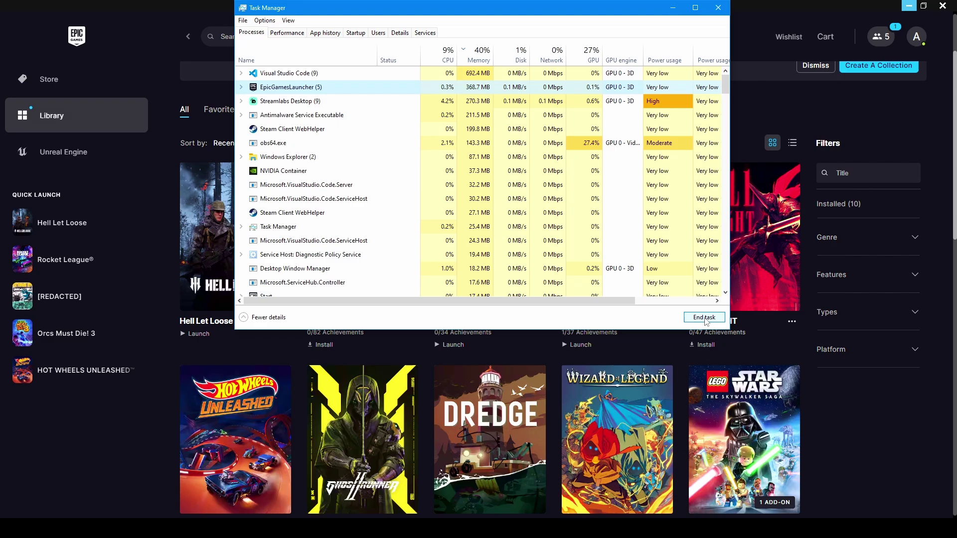
pyautogui.click(706, 321)
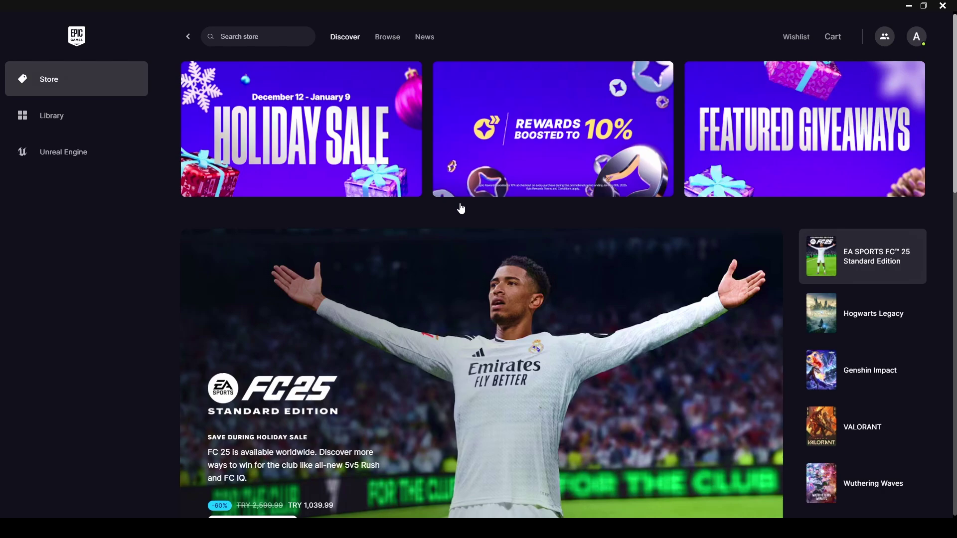
pyautogui.scroll(-10, 199, 205)
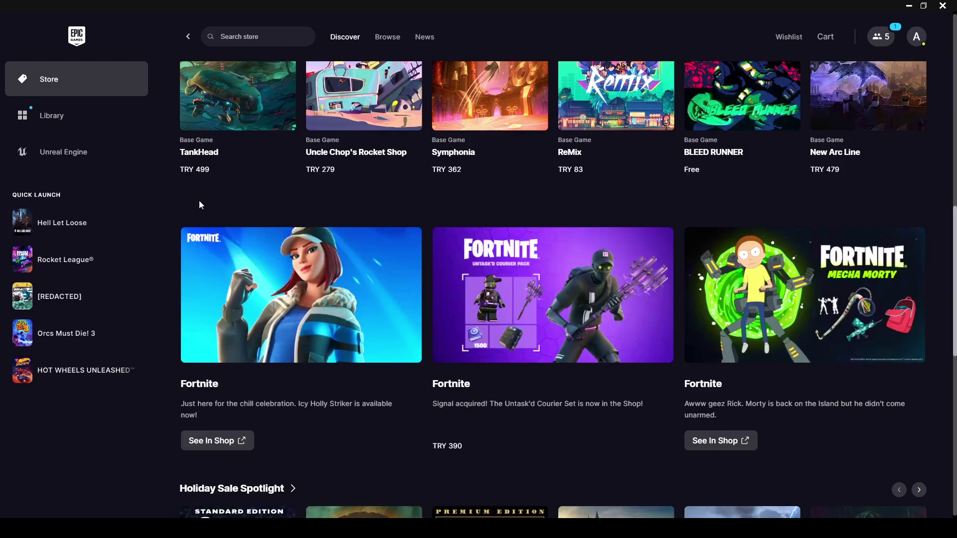
# Open the Hell Let Loose install folder from its Manage settings in the Library.
pyautogui.click(74, 119)
pyautogui.click(283, 421)
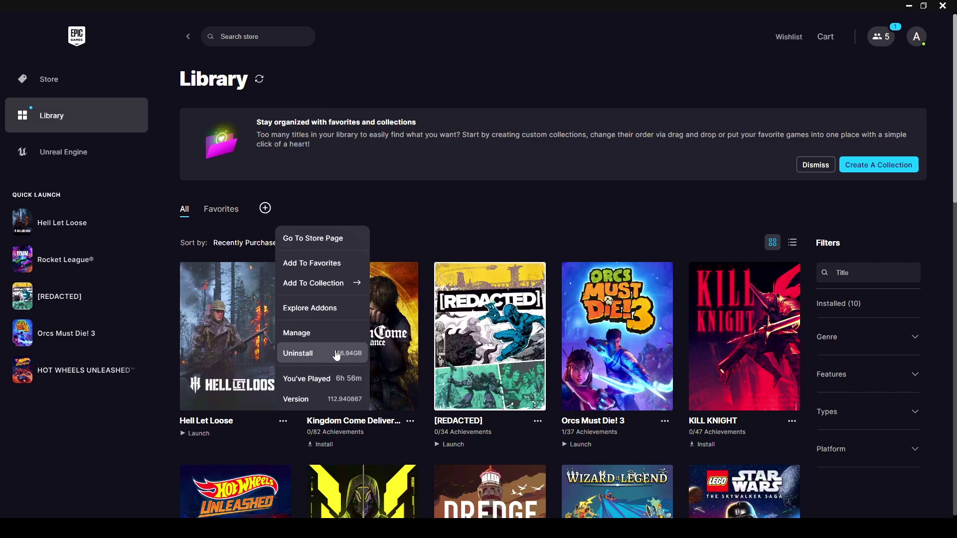
pyautogui.click(326, 340)
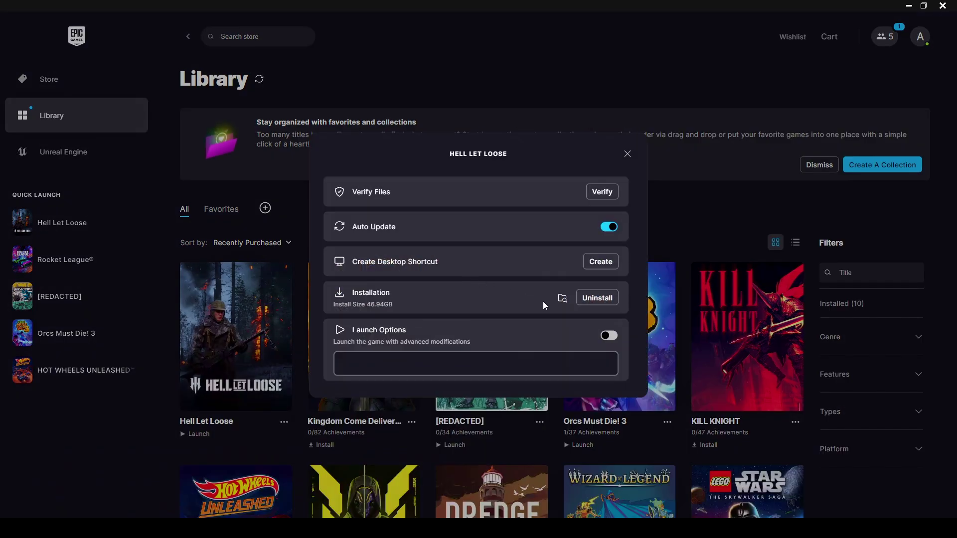
pyautogui.click(562, 298)
# Tick 'Run this program as an administrator' in HLLEpicGamesStore.exe's Compatibility properties and apply.
pyautogui.rightClick(77, 107)
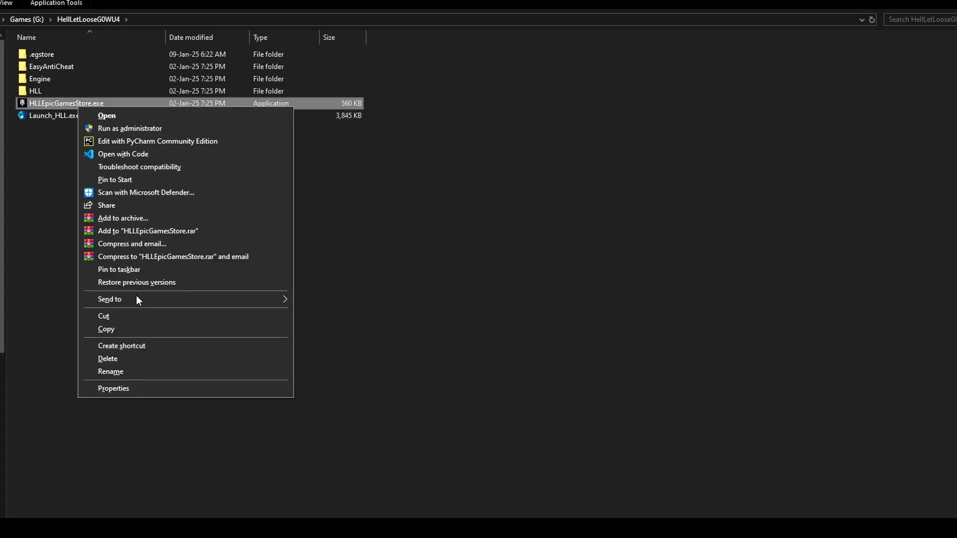
pyautogui.click(150, 390)
pyautogui.click(140, 137)
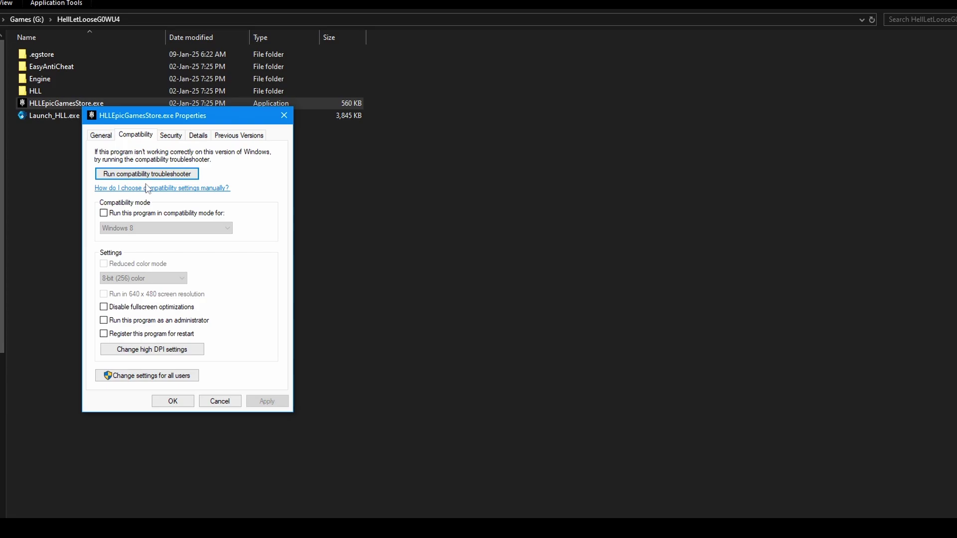
pyautogui.click(119, 324)
pyautogui.click(267, 402)
pyautogui.click(172, 402)
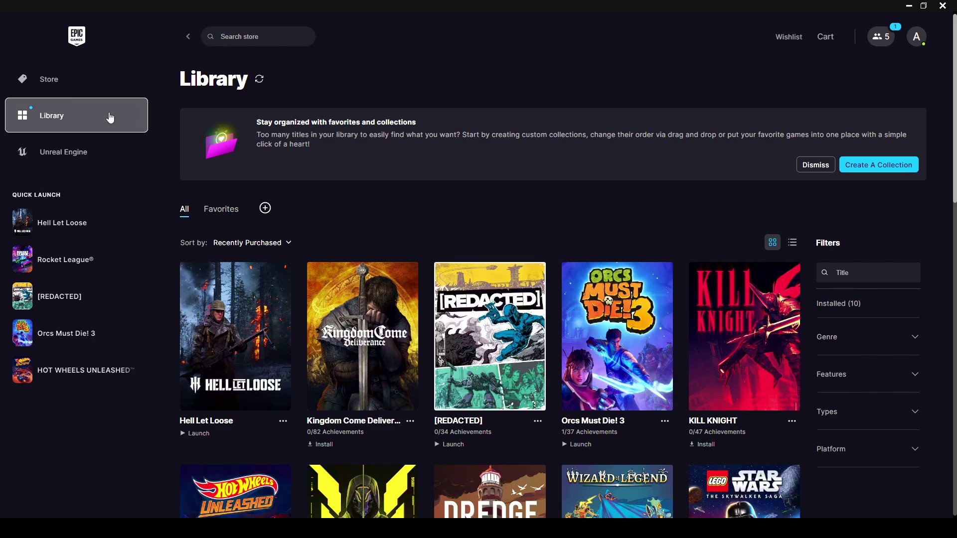
# Switch on Launch Options for Hell Let Loose with the -dx11 argument.
pyautogui.click(284, 422)
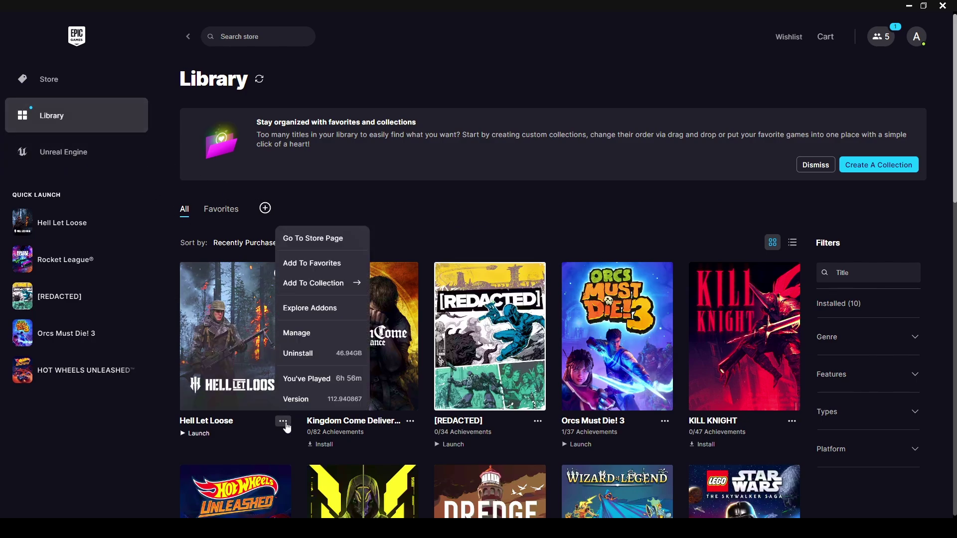
pyautogui.click(320, 333)
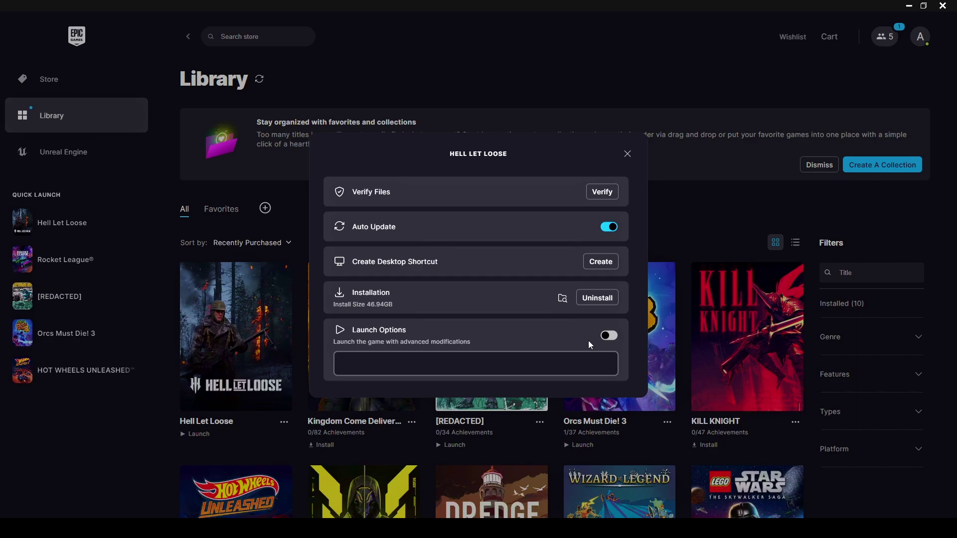
pyautogui.click(607, 338)
pyautogui.click(628, 154)
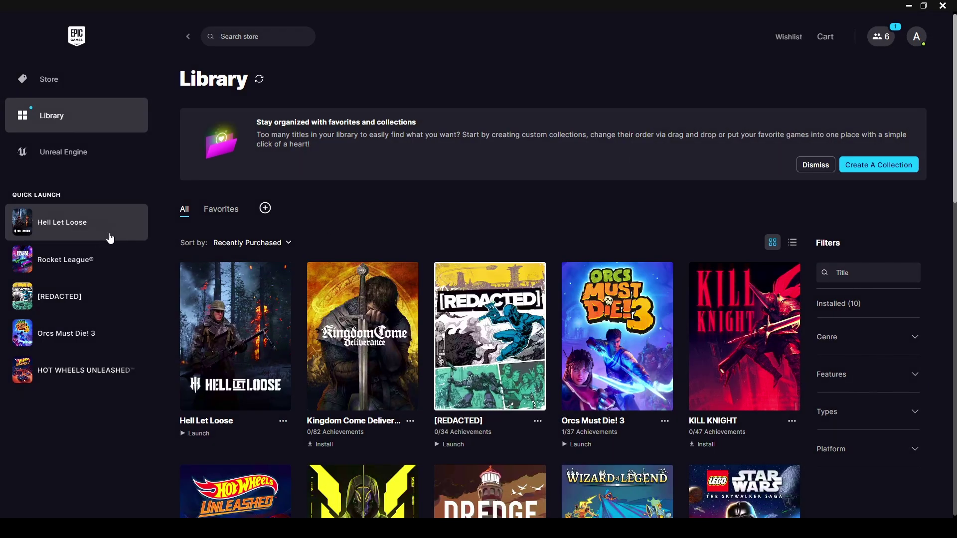
# Reopen Hell Let Loose's Manage settings to confirm the -dx11 launch argument.
pyautogui.click(283, 421)
pyautogui.click(326, 334)
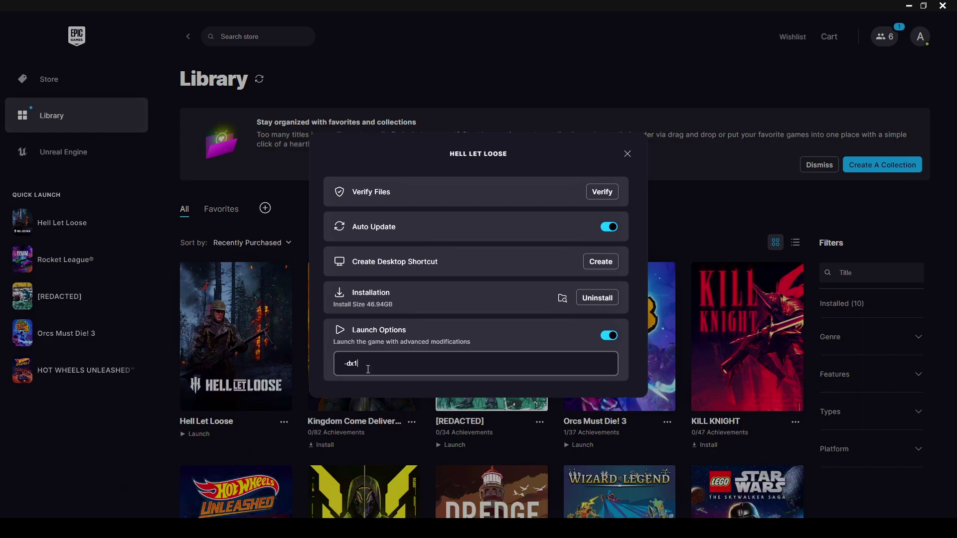
pyautogui.click(628, 154)
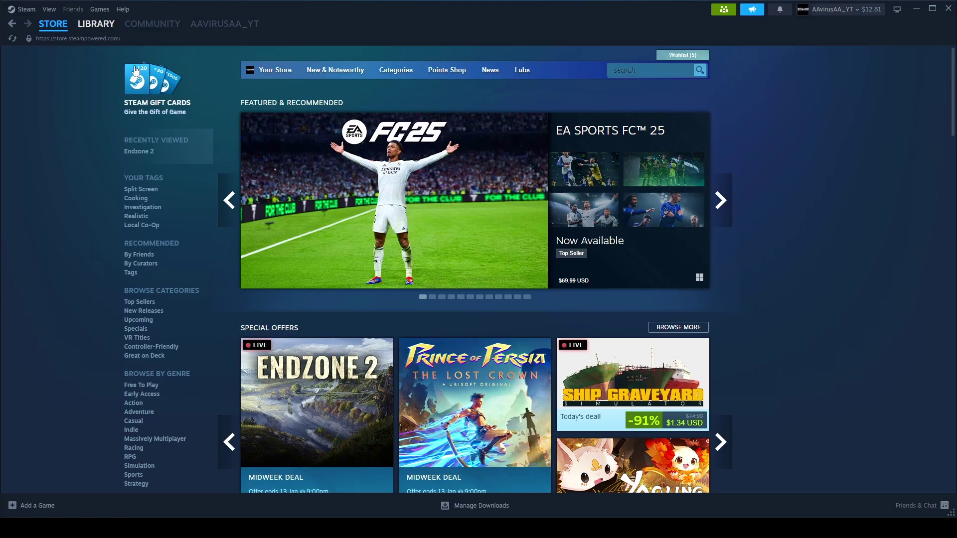
pyautogui.click(103, 24)
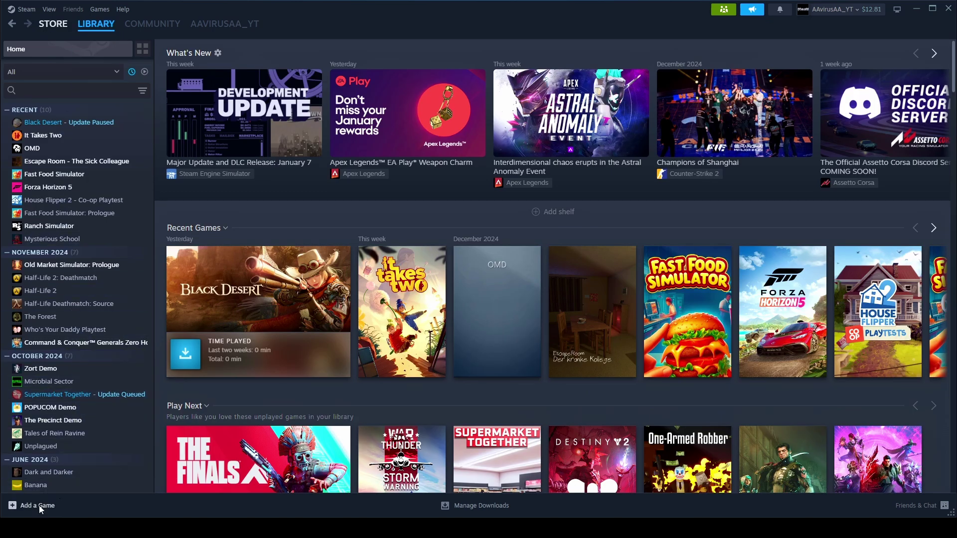
# Add Epic Games Launcher as a non-Steam game, finding it by searching 'epic game'.
pyautogui.click(39, 505)
pyautogui.click(102, 463)
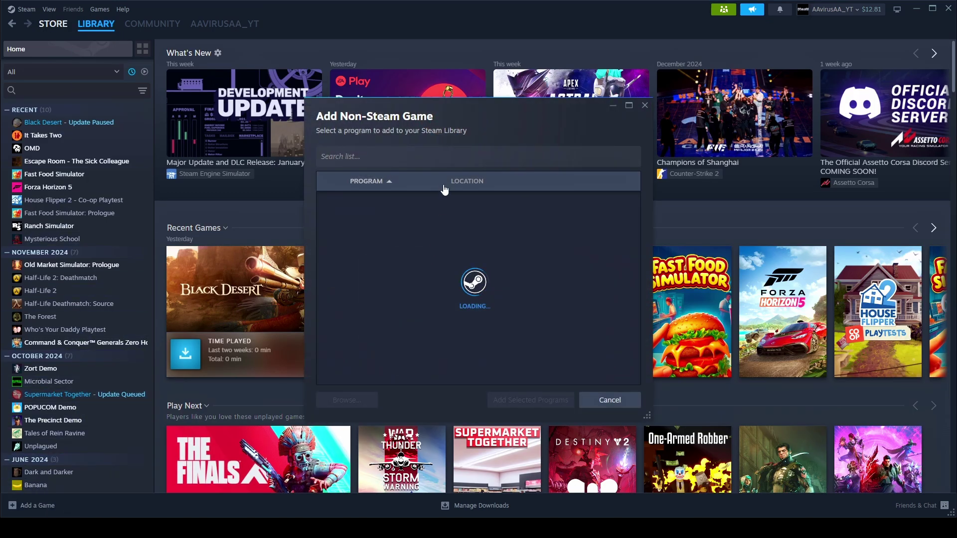
pyautogui.click(439, 155)
pyautogui.write('e')
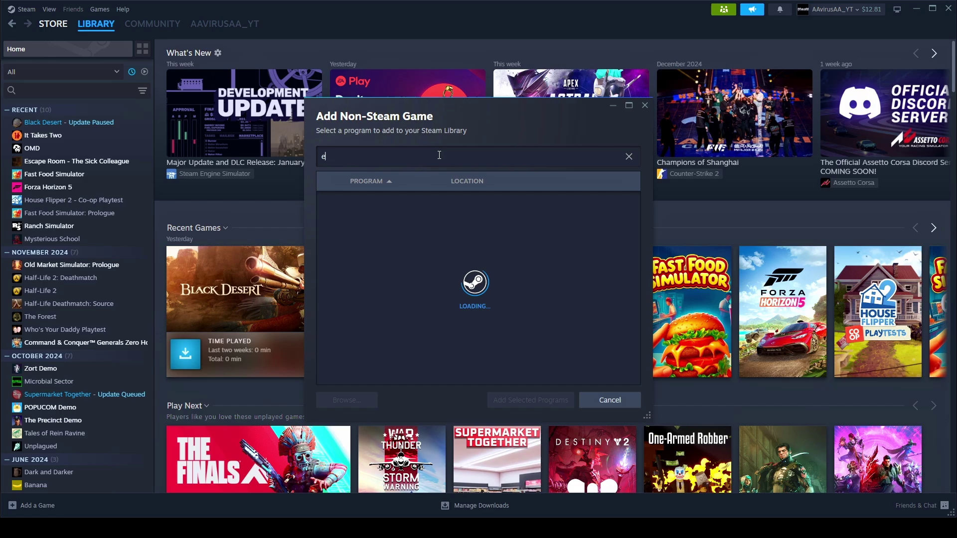
pyautogui.write('pic game')
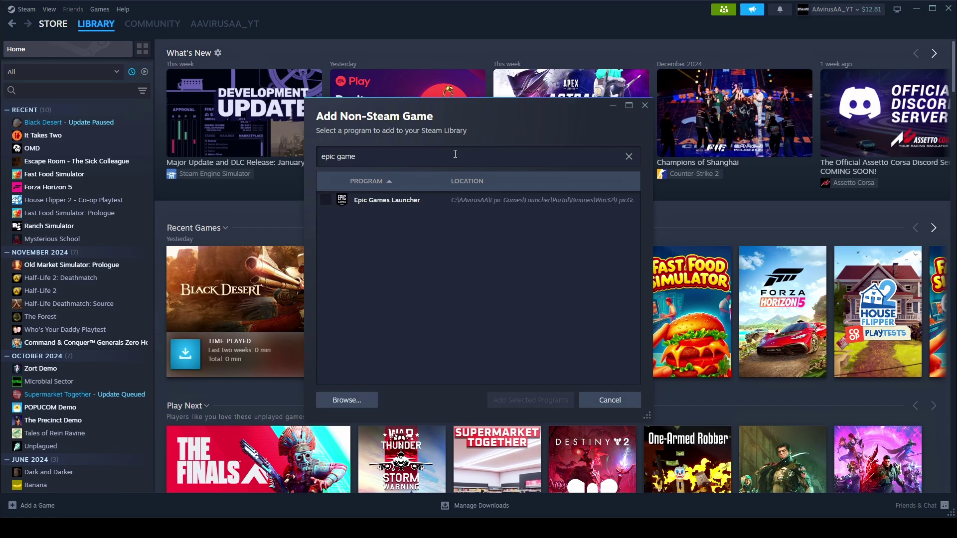
pyautogui.click(325, 200)
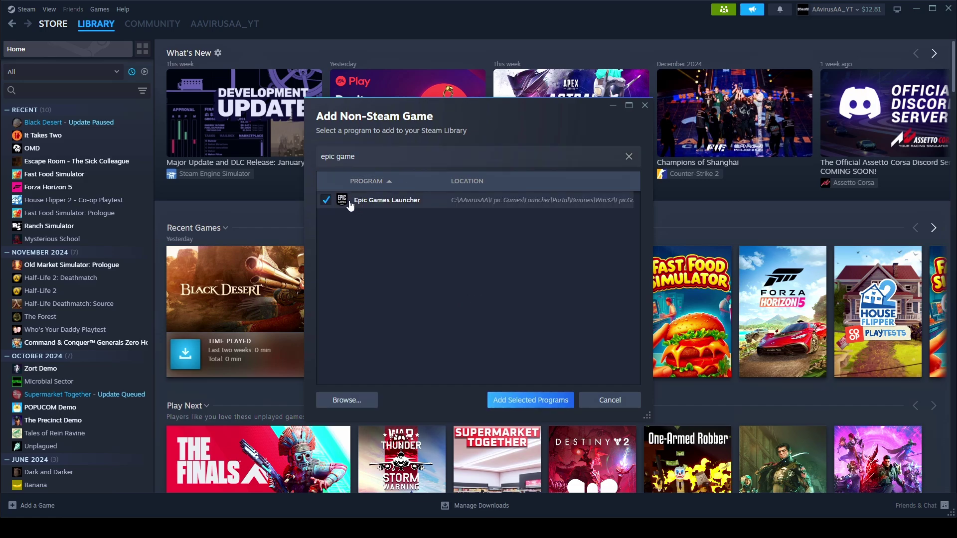
pyautogui.click(514, 405)
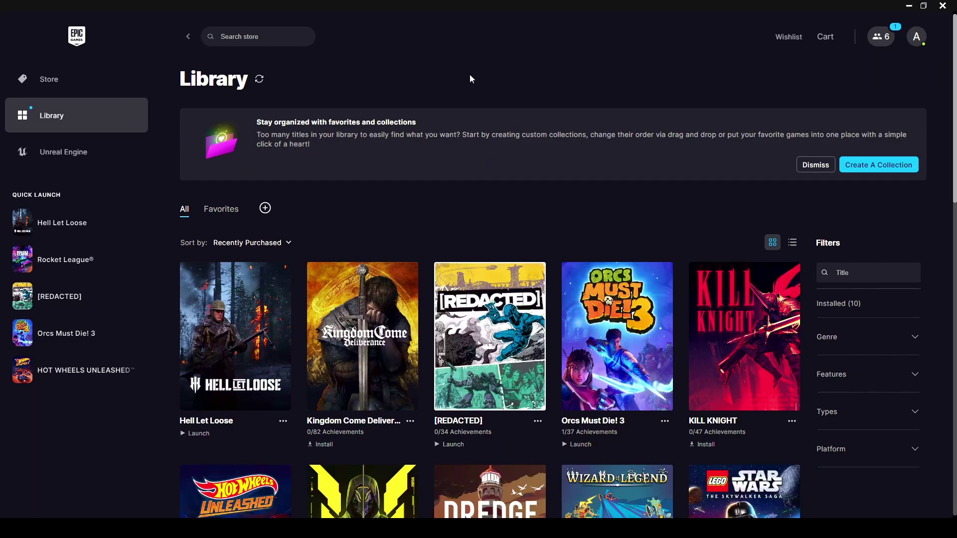
# Search the Steam library for 'epic' and play the Epic Games Launcher entry.
pyautogui.hotkey('ctrl', 'shift', 'Escape')
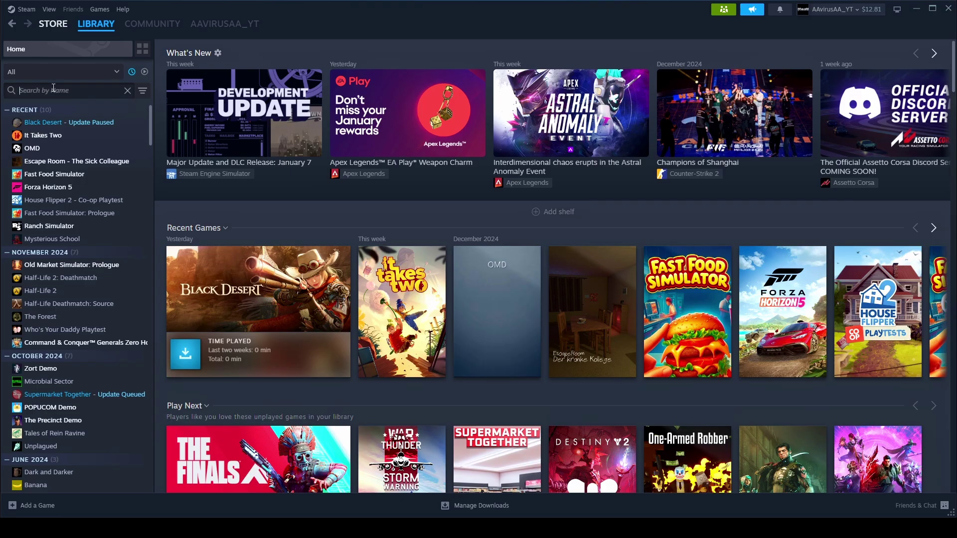
pyautogui.write('epic')
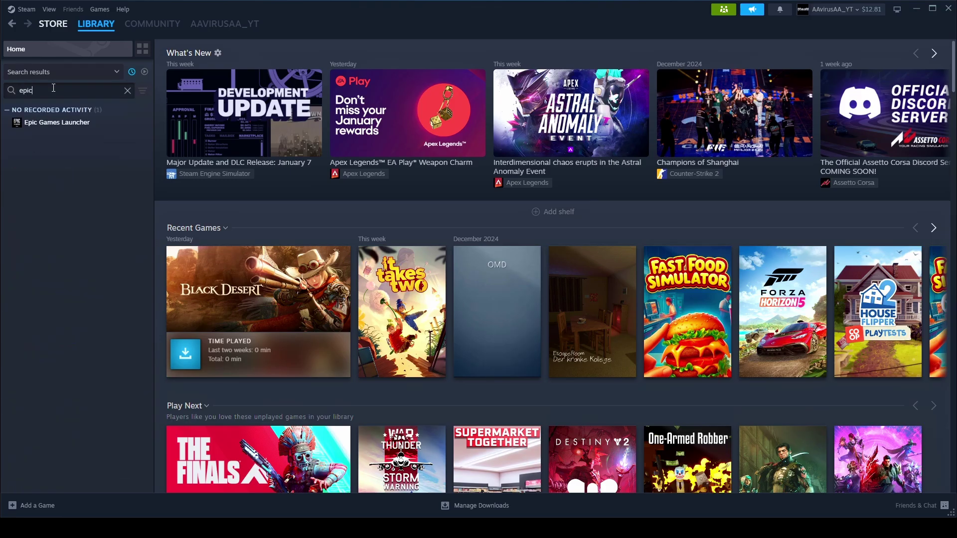
pyautogui.click(57, 124)
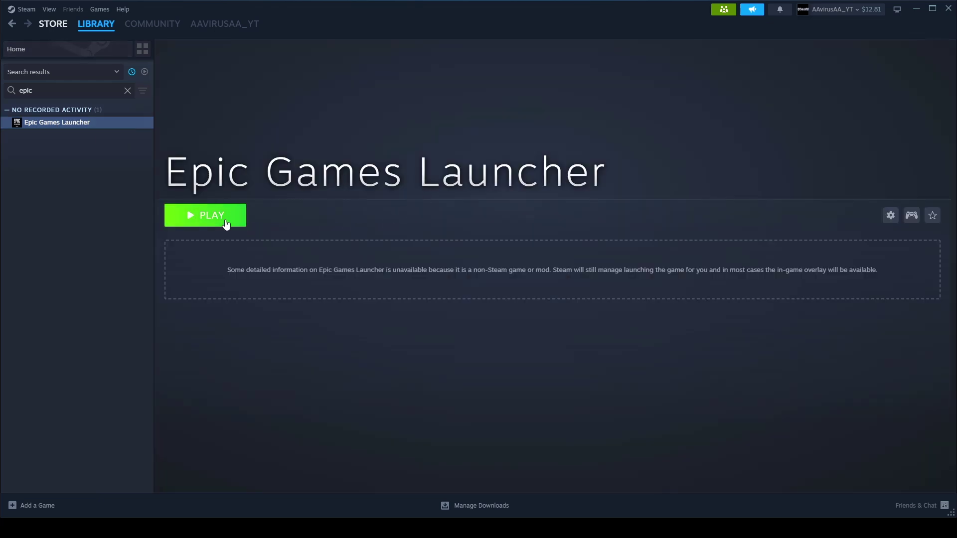
pyautogui.click(207, 216)
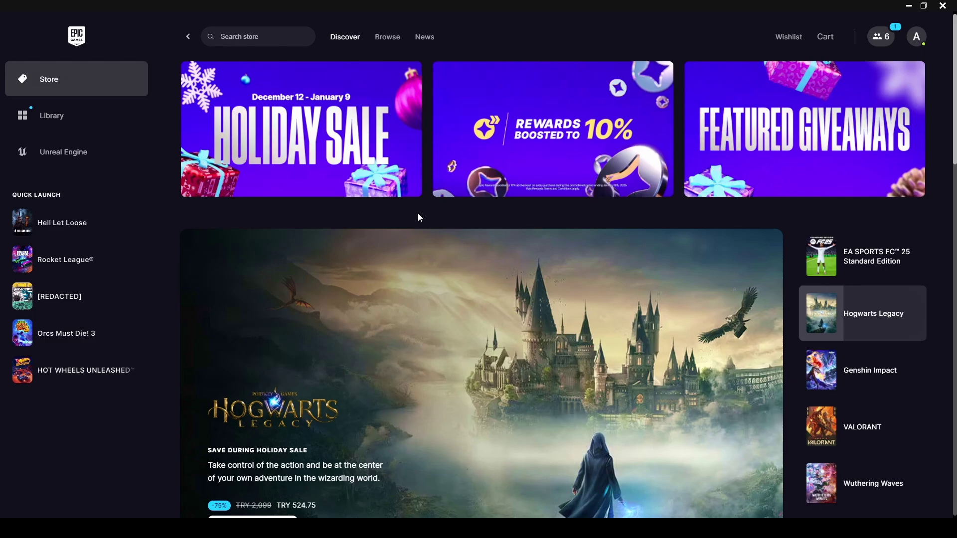
pyautogui.scroll(-10, 418, 213)
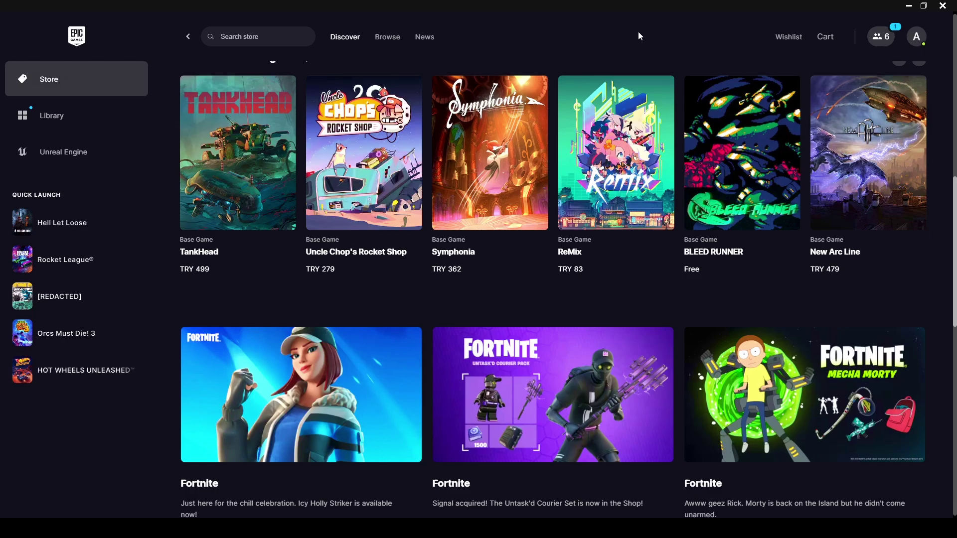
# Return to the Library, opening and dismissing Hell Let Loose's options menu.
pyautogui.click(75, 125)
pyautogui.click(286, 418)
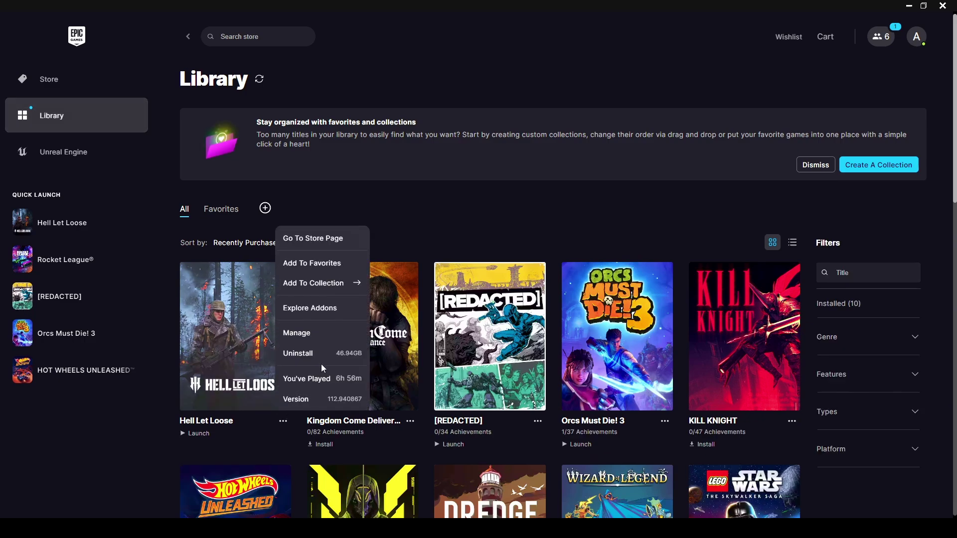
pyautogui.click(410, 223)
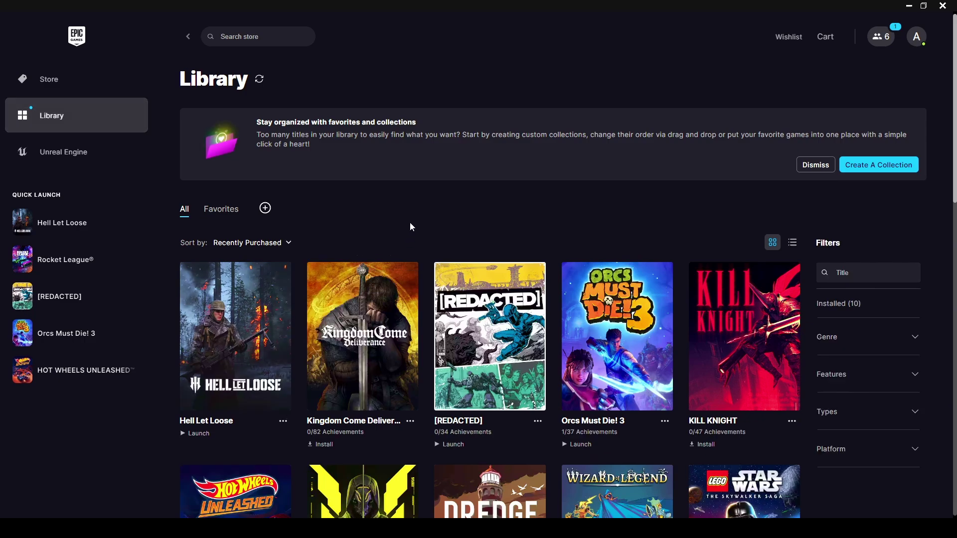